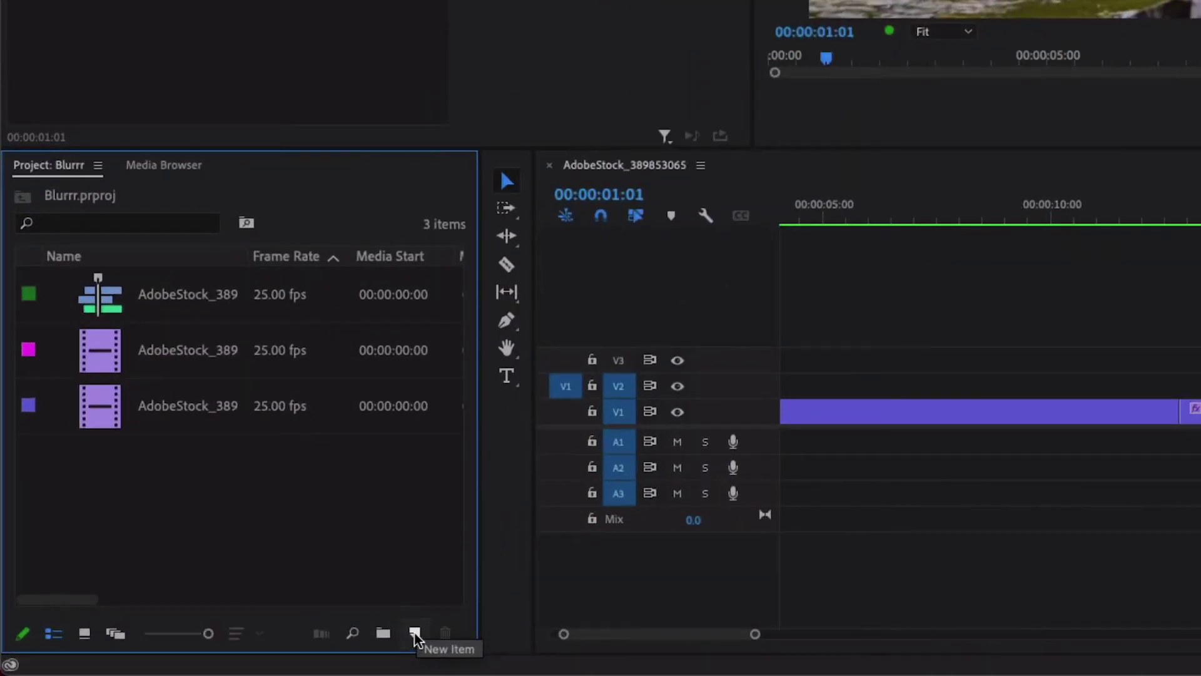
# Create a 1920 × 1080 adjustment layer at 25 fps with square pixels in the project
pyautogui.click(415, 634)
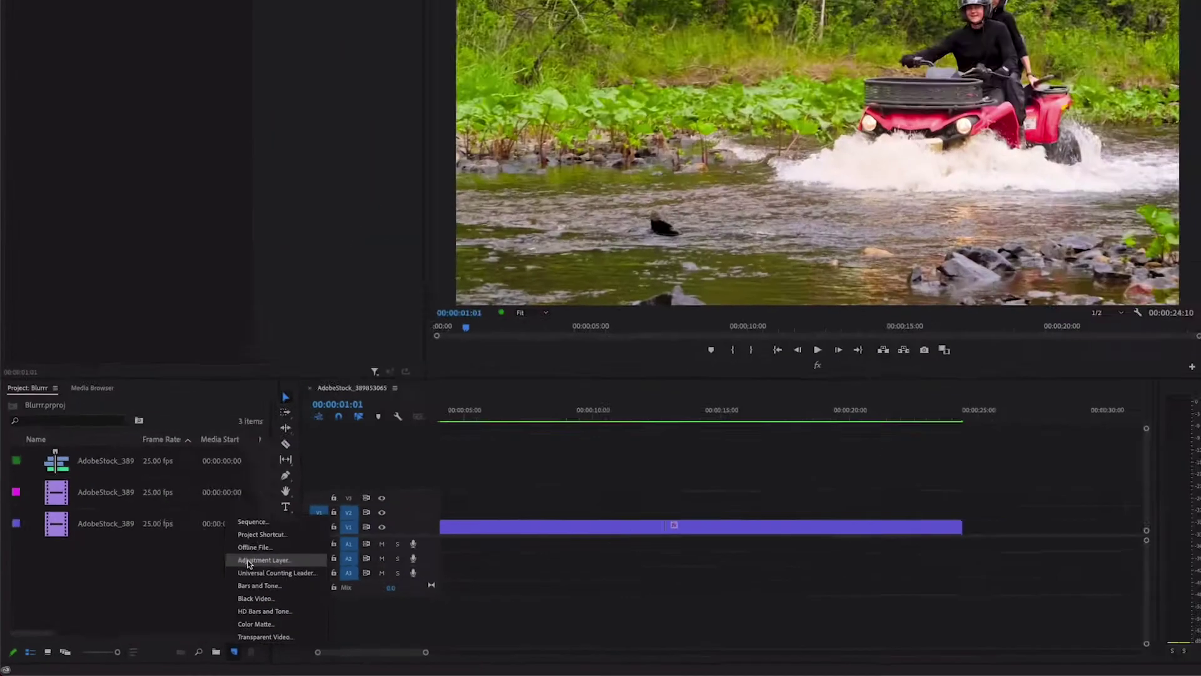
pyautogui.click(440, 471)
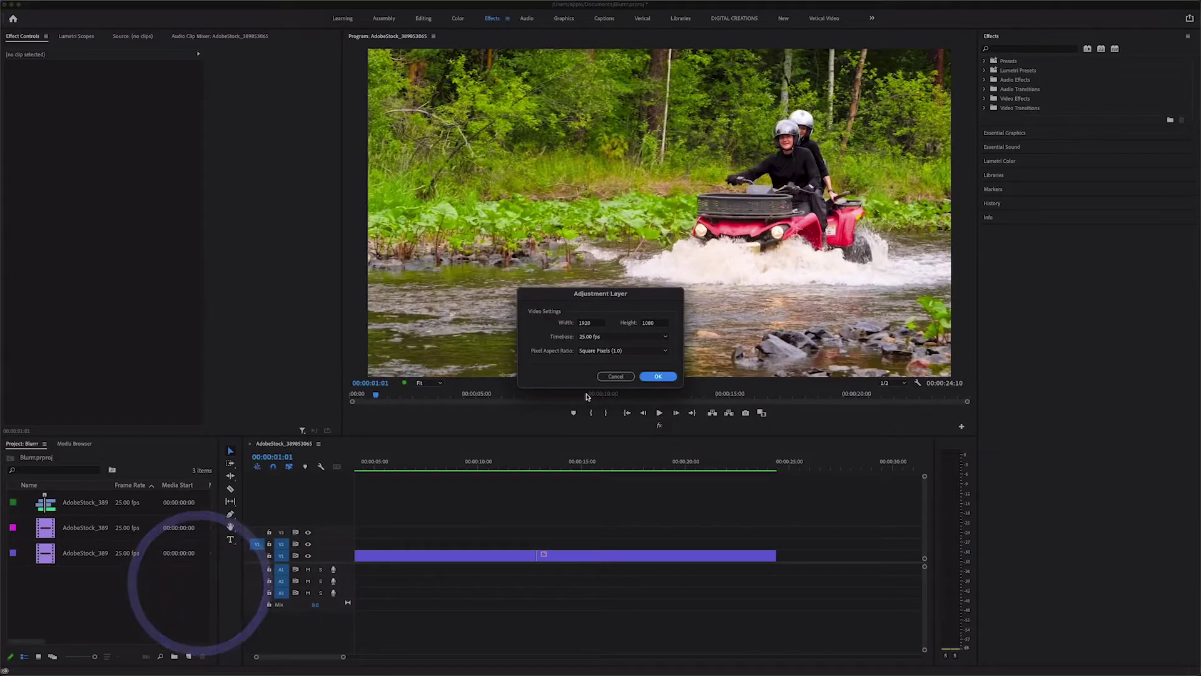
pyautogui.click(657, 376)
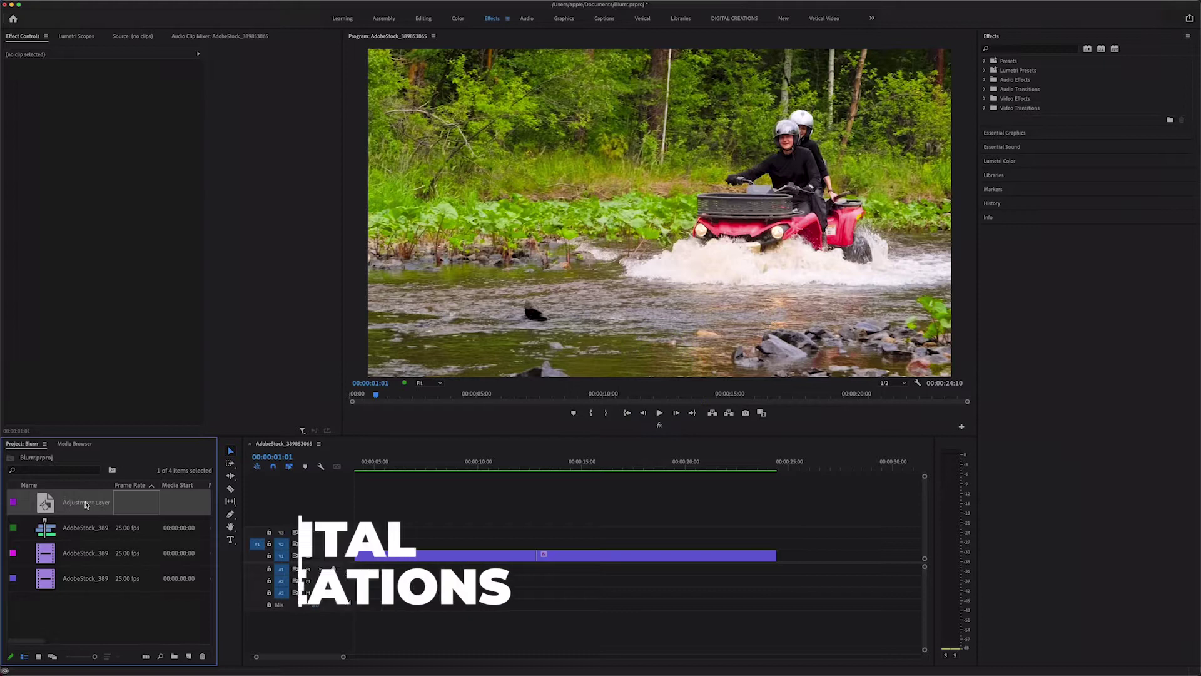
# Place the adjustment layer on track V2 above the quad-bike footage and extend it over both clips
pyautogui.moveTo(90, 501); pyautogui.dragTo(384, 542)
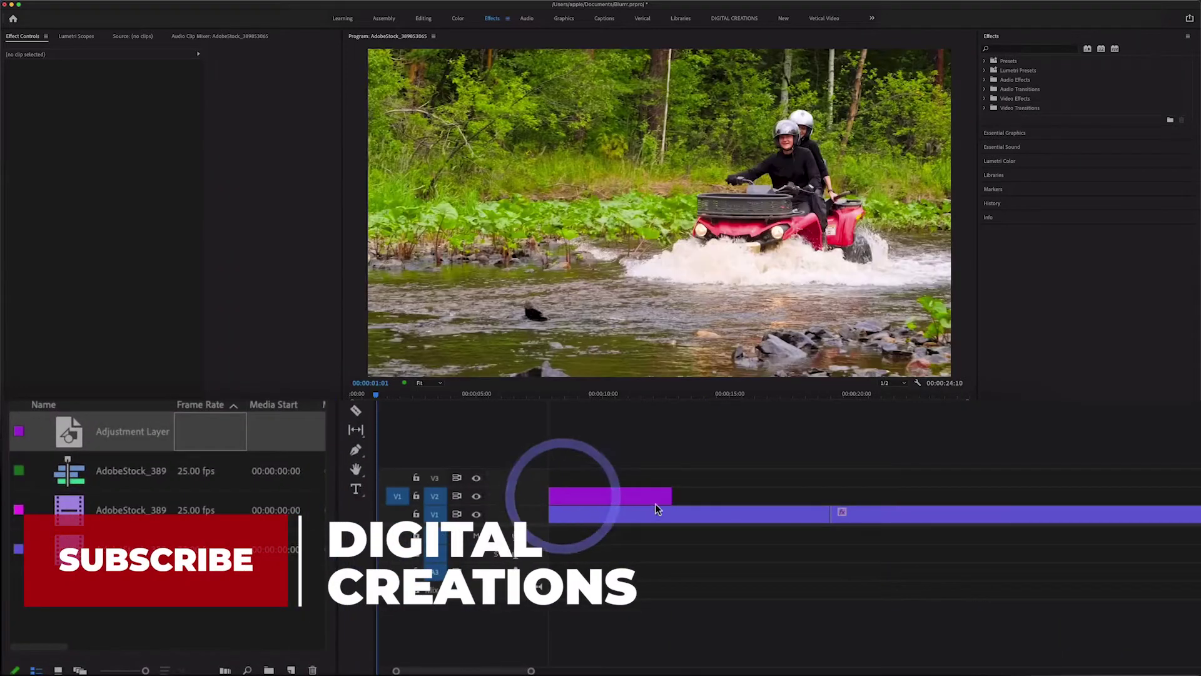
pyautogui.moveTo(669, 496); pyautogui.dragTo(1191, 475)
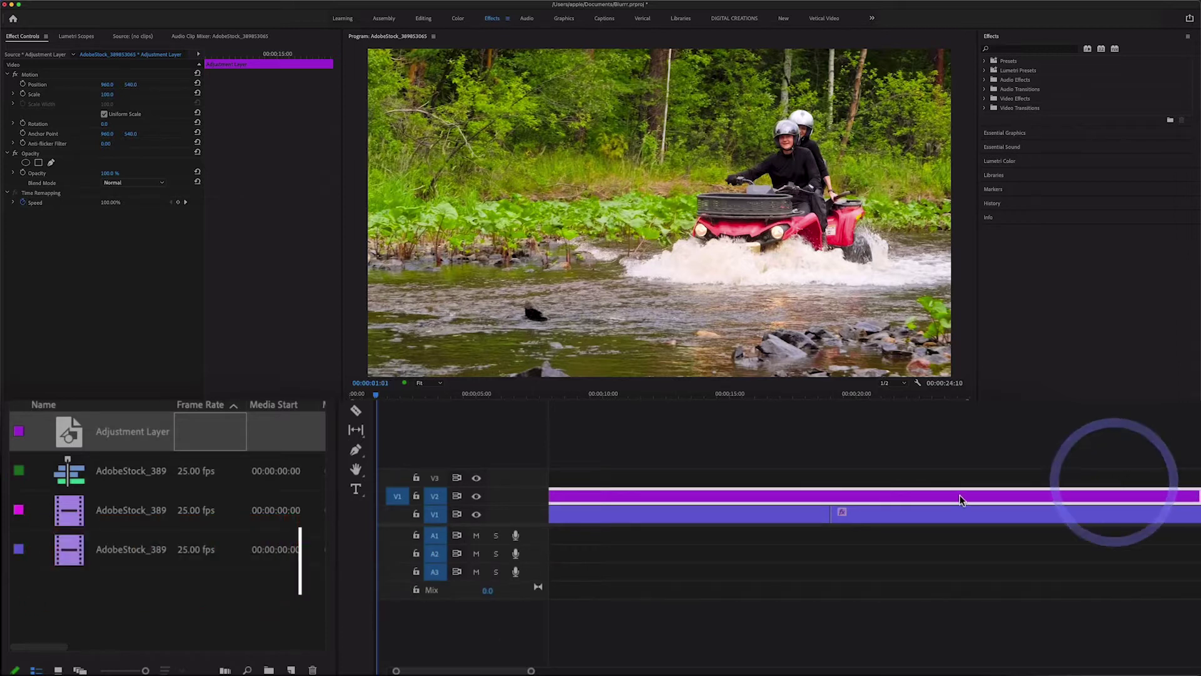
pyautogui.press('space')
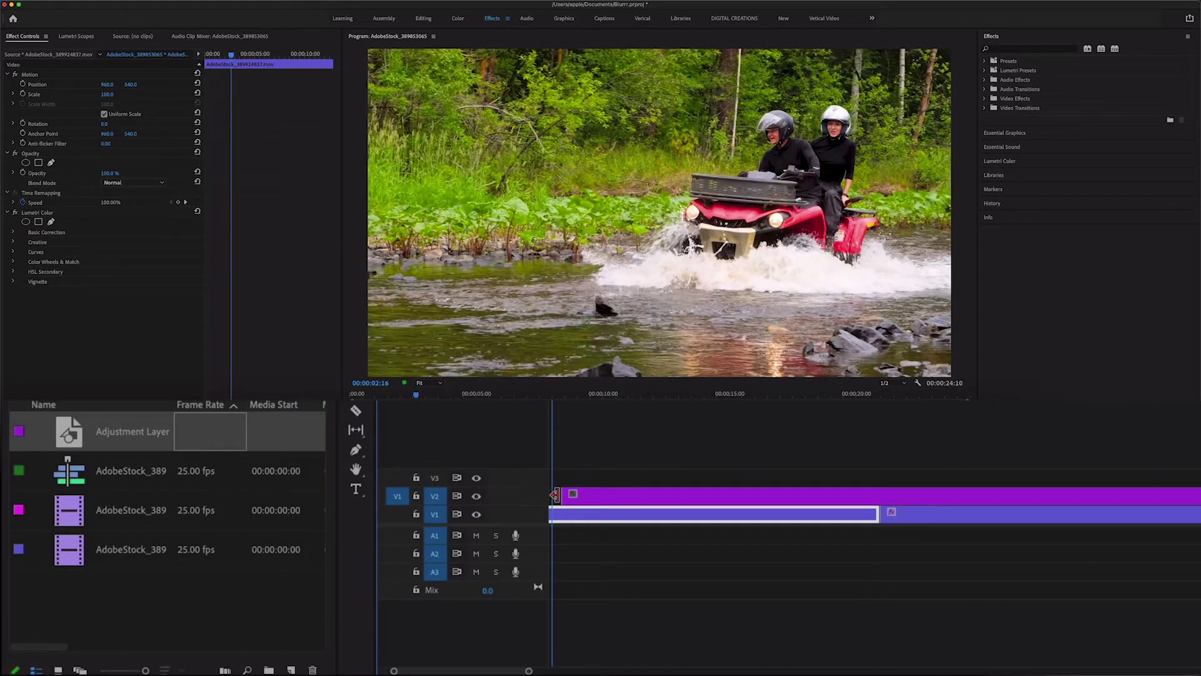
pyautogui.moveTo(555, 495); pyautogui.dragTo(506, 492)
pyautogui.press('=')
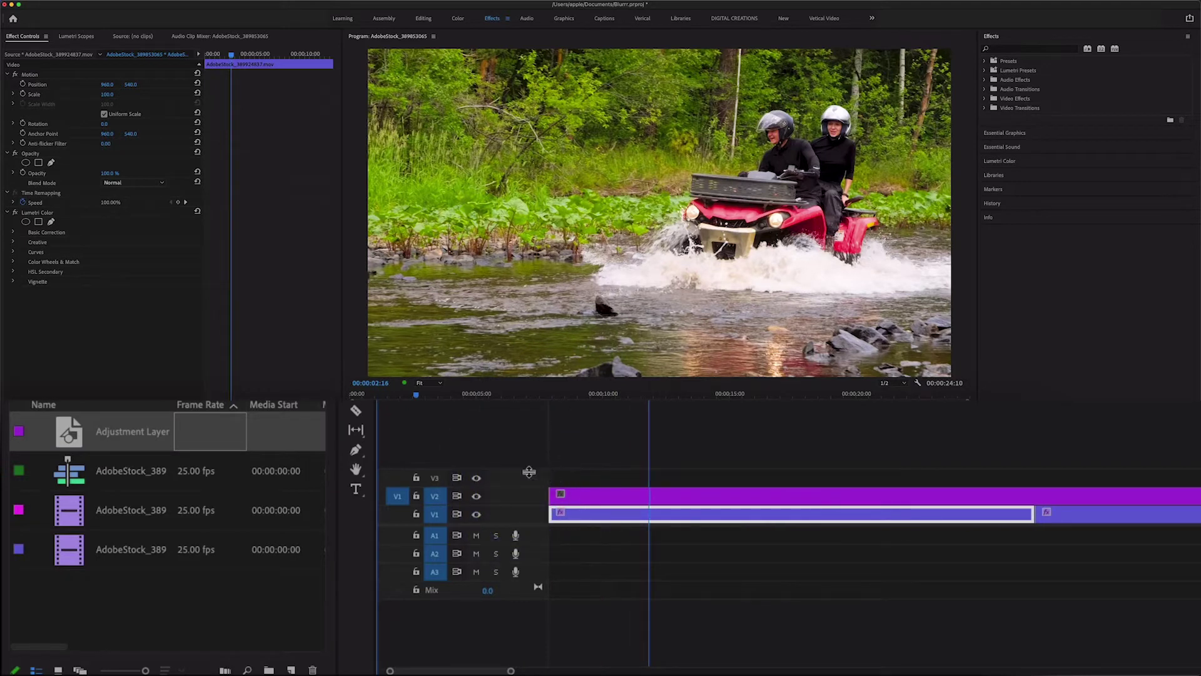
# Find the Fast Blur video effect and apply it to the adjustment layer on V2
pyautogui.click(435, 547)
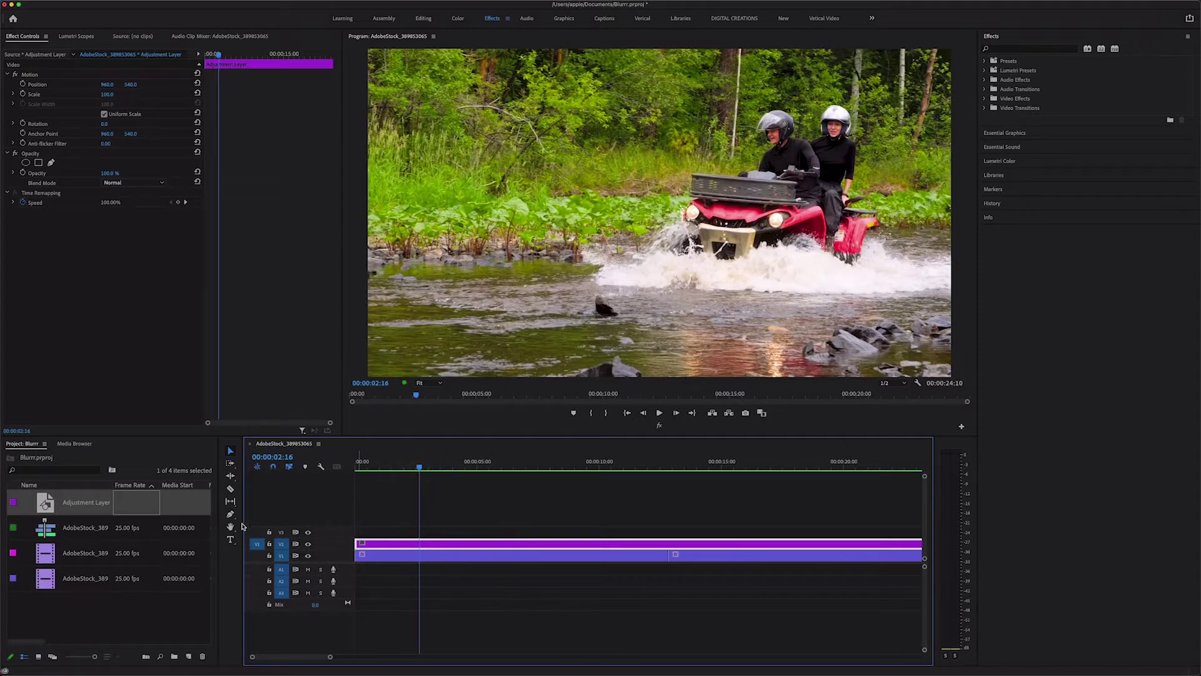
pyautogui.click(1011, 48)
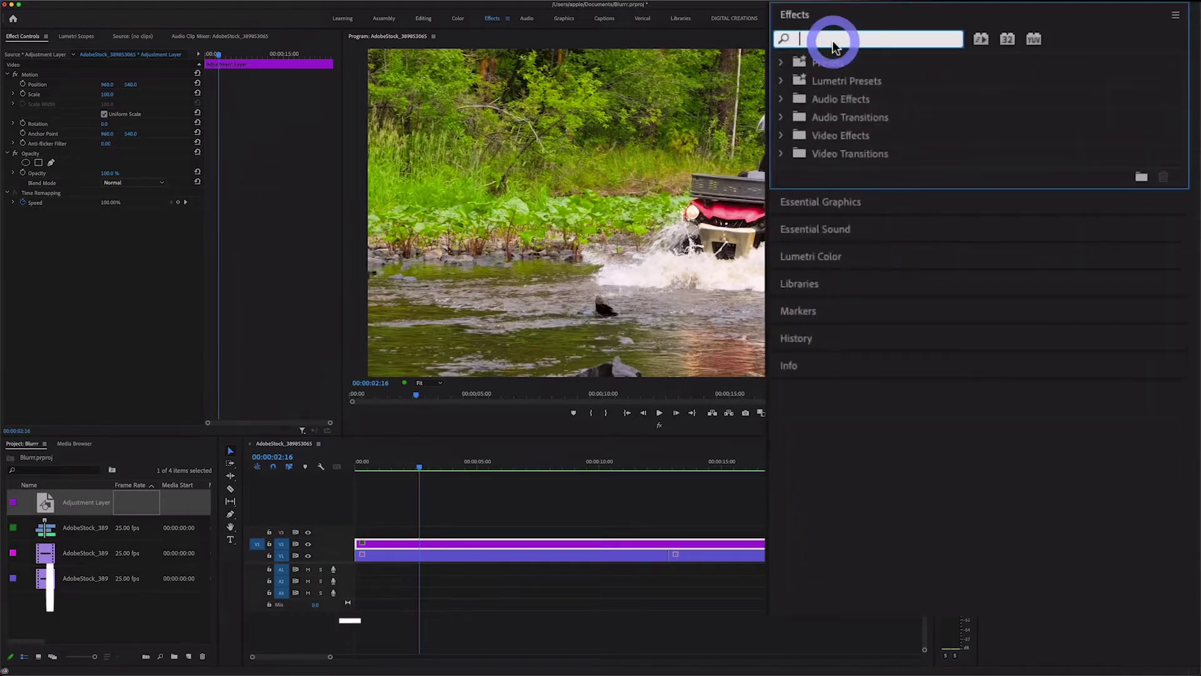
pyautogui.write('fast')
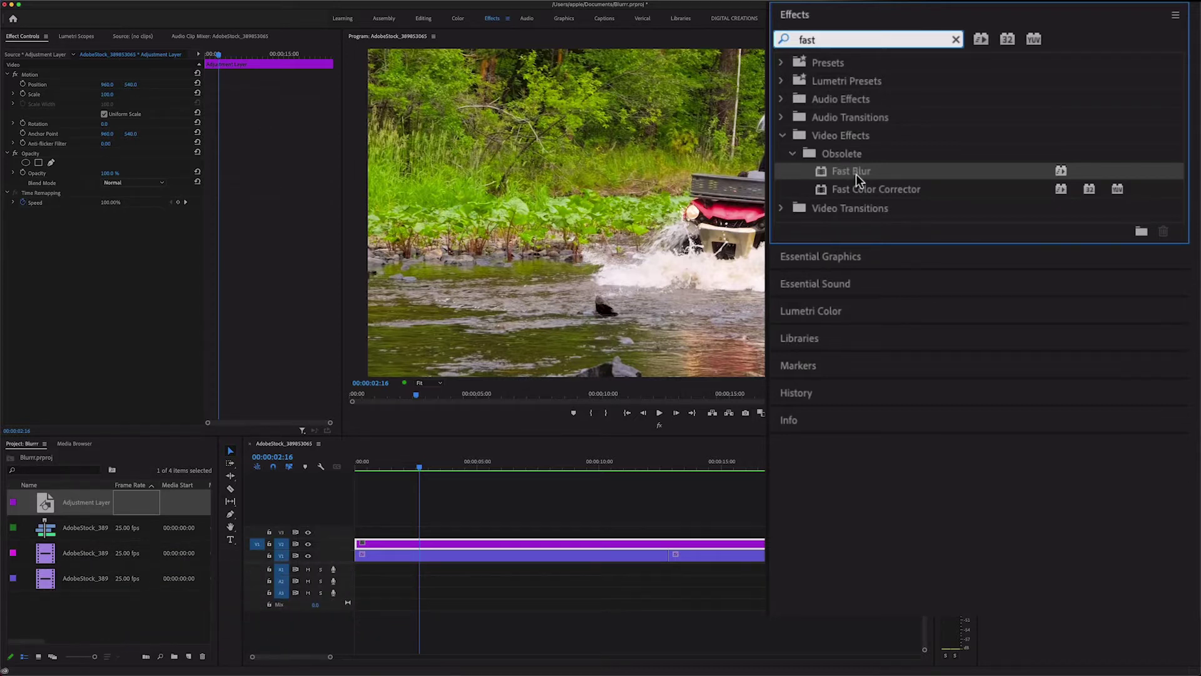
pyautogui.moveTo(863, 171); pyautogui.dragTo(505, 544)
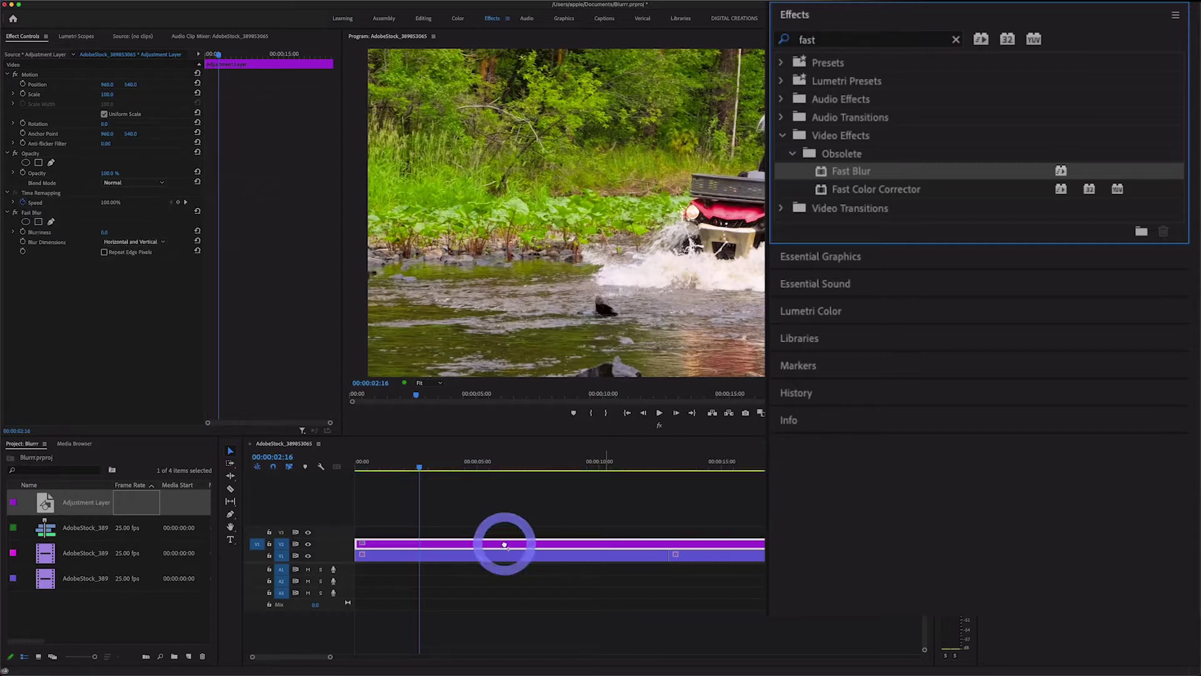
pyautogui.click(536, 546)
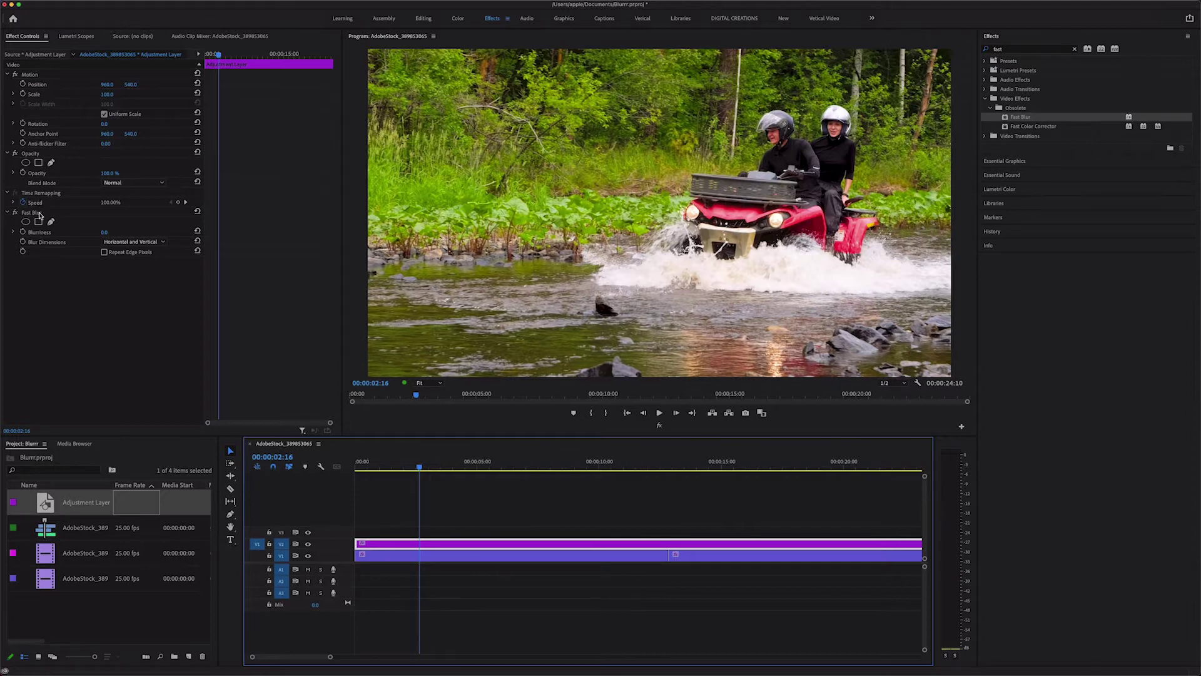
# Set Fast Blur's blurriness to 55 and blur dimensions to Horizontal, with Repeat Edge Pixels enabled
pyautogui.click(41, 242)
pyautogui.click(33, 214)
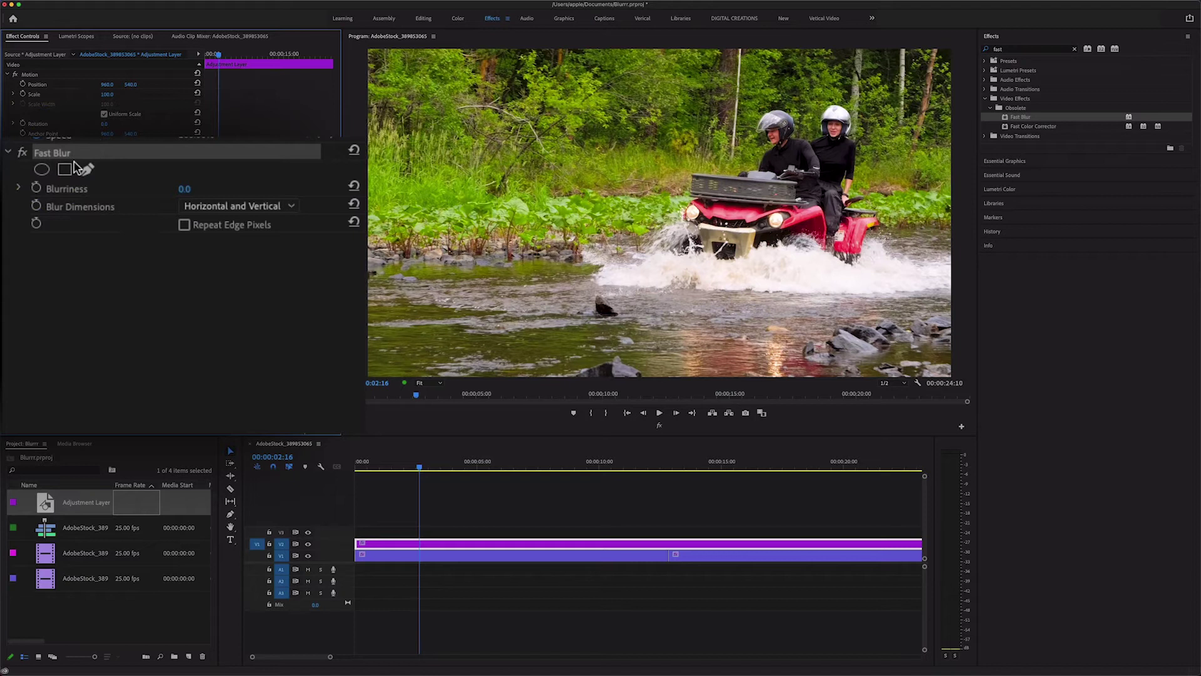
pyautogui.click(164, 214)
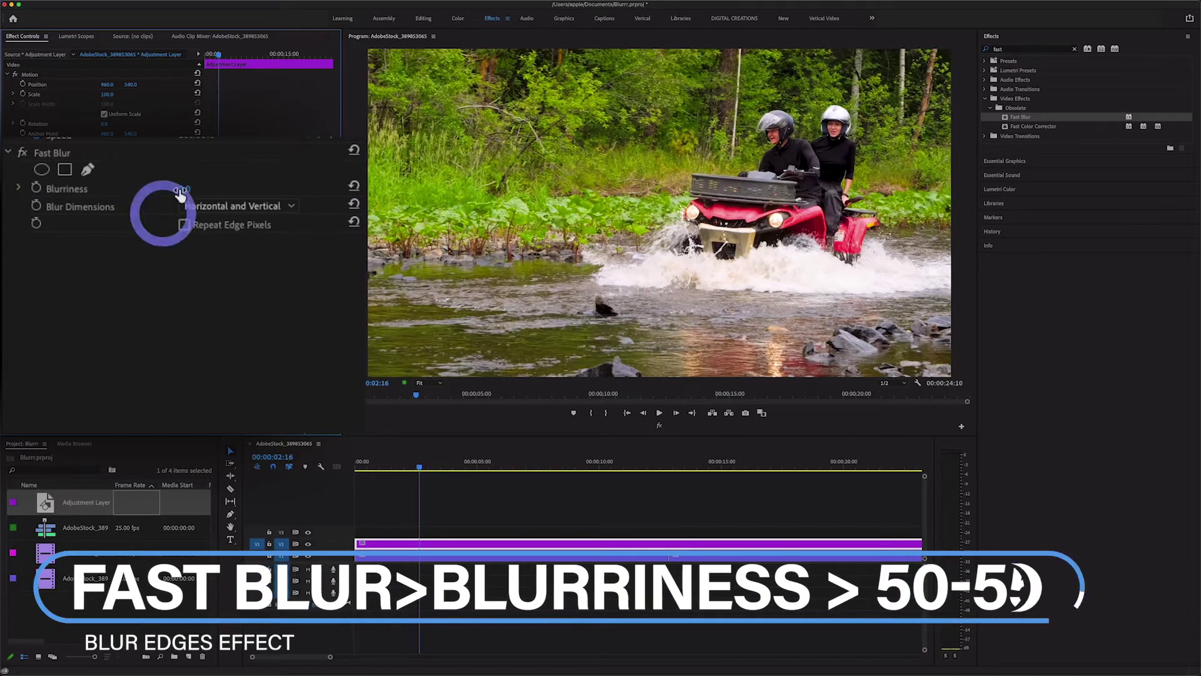
pyautogui.moveTo(180, 195); pyautogui.dragTo(214, 195)
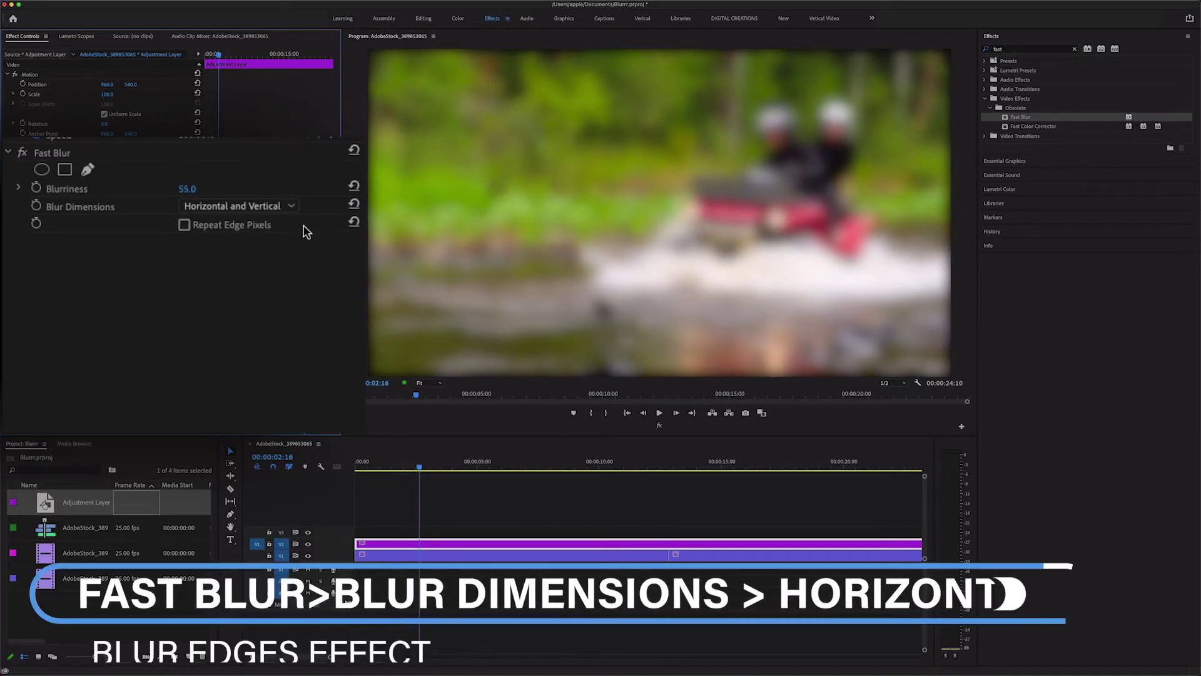
pyautogui.click(240, 210)
pyautogui.click(241, 245)
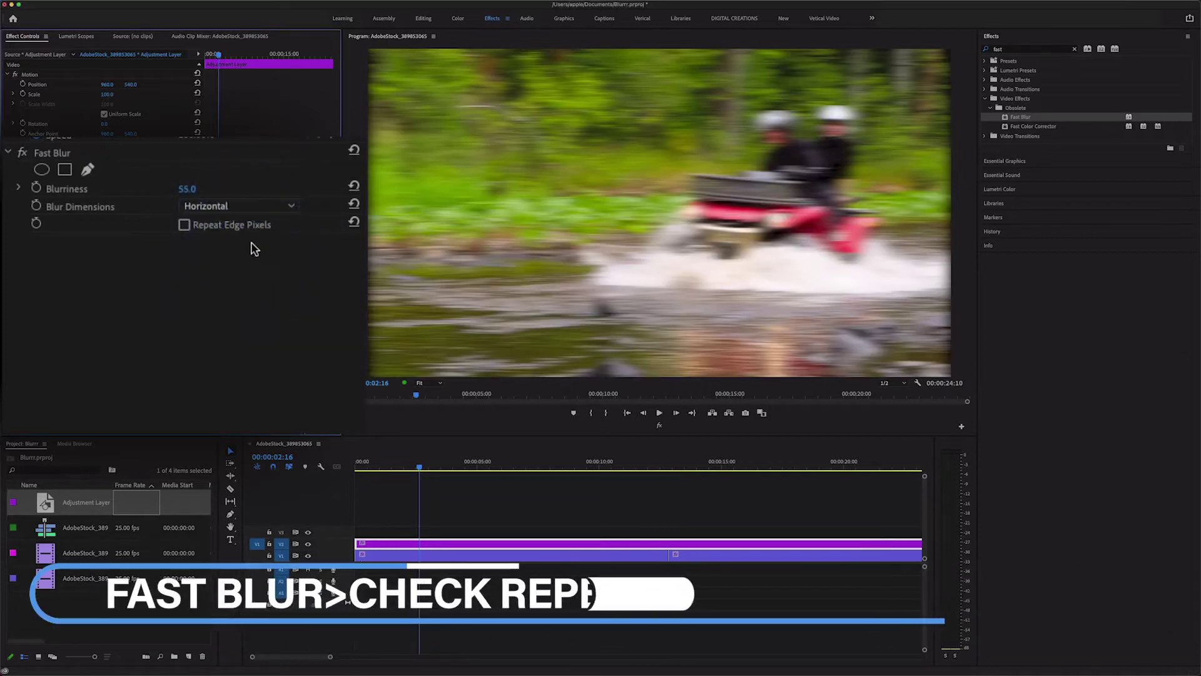
pyautogui.click(184, 225)
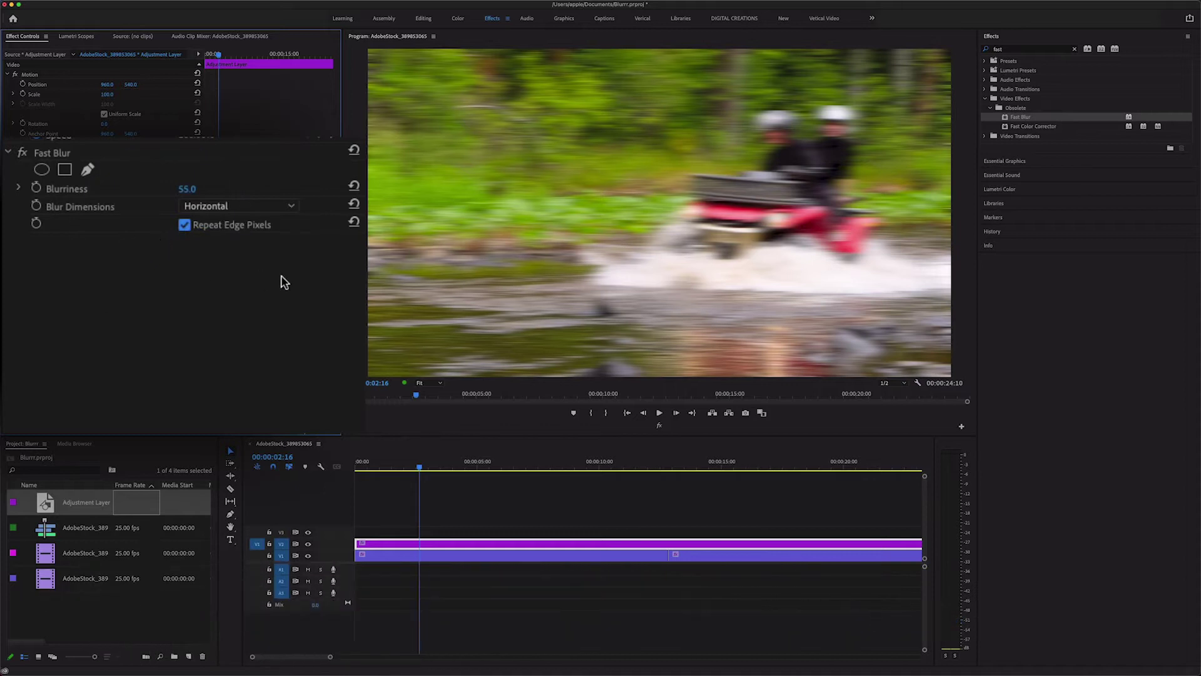
# Add an ellipse mask to Fast Blur and stretch it to reach all four edges of the frame
pyautogui.click(42, 170)
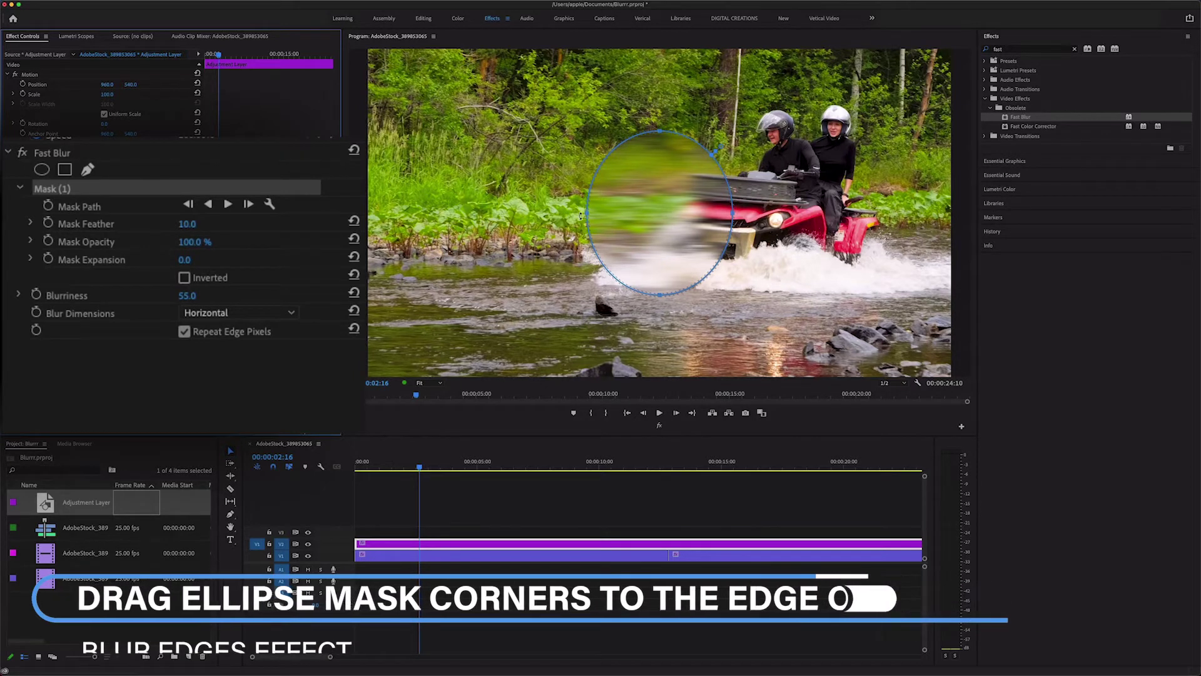
pyautogui.moveTo(587, 215); pyautogui.dragTo(371, 219)
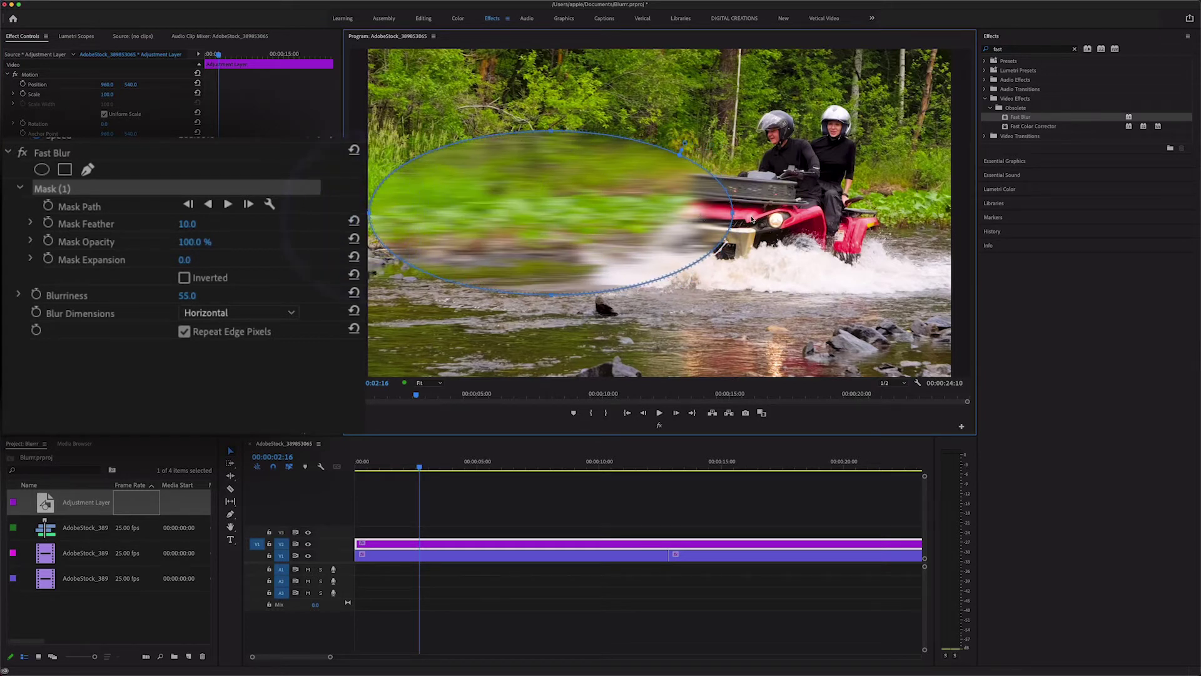
pyautogui.moveTo(733, 216); pyautogui.dragTo(950, 214)
pyautogui.click(747, 159)
pyautogui.moveTo(654, 119); pyautogui.dragTo(641, 45)
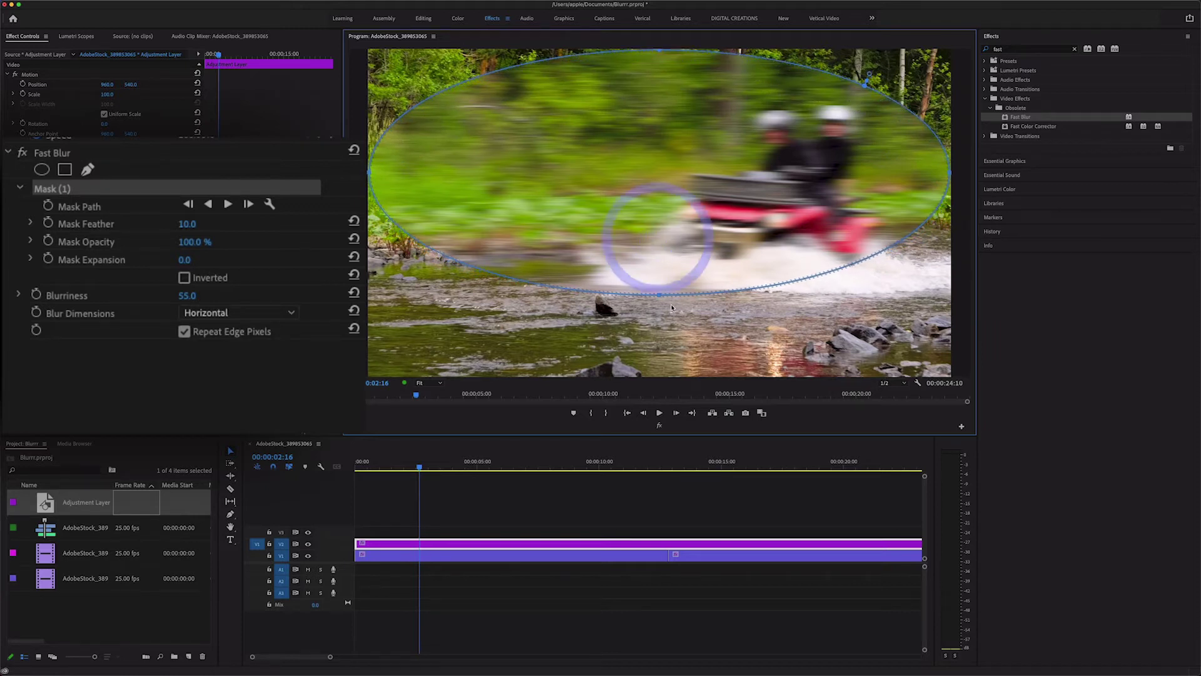
pyautogui.moveTo(659, 316); pyautogui.dragTo(666, 376)
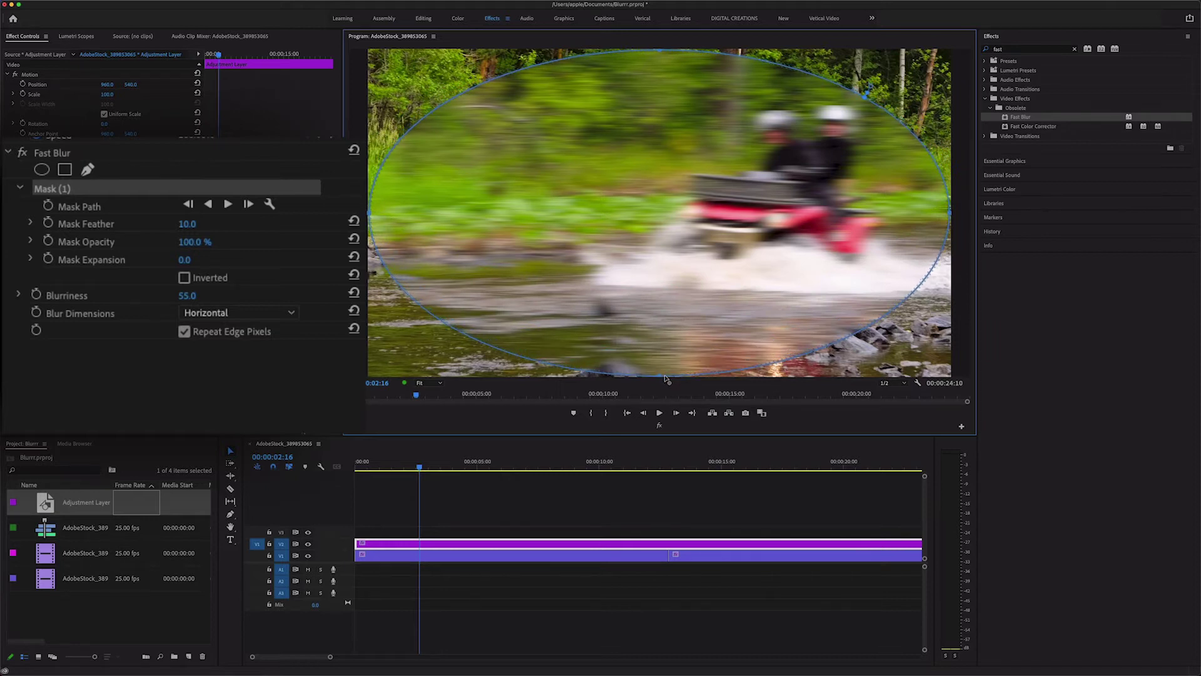
pyautogui.click(370, 327)
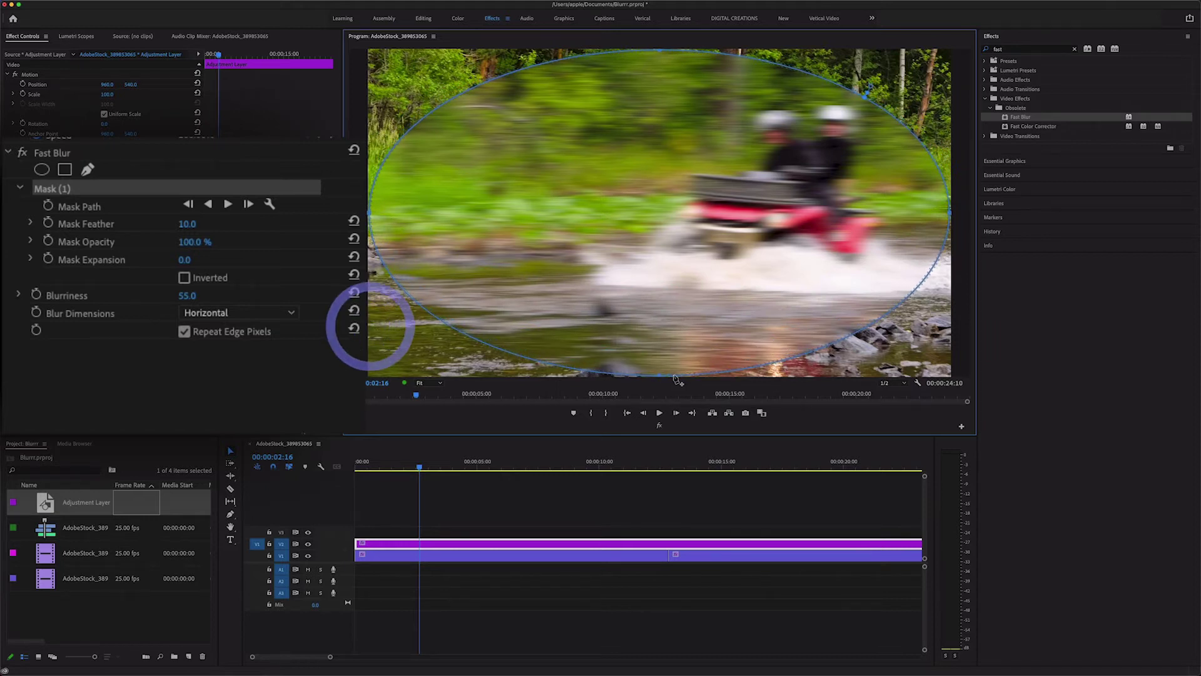
# Invert the ellipse mask and set its mask feather to 229
pyautogui.click(185, 278)
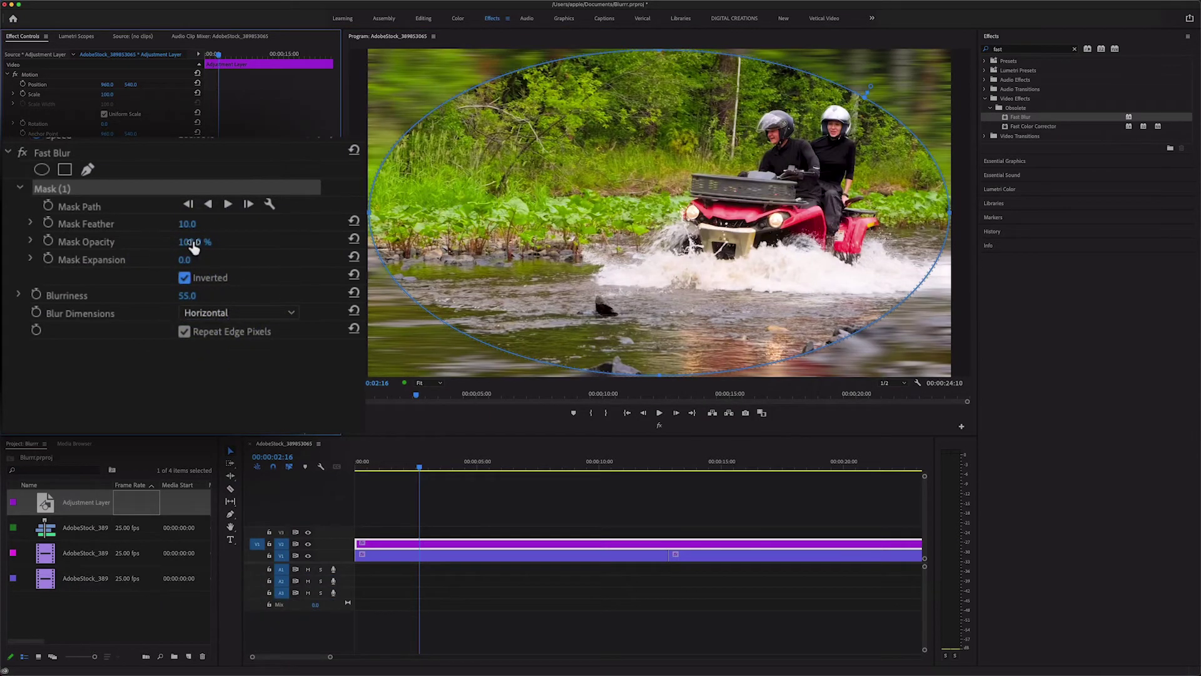
pyautogui.moveTo(185, 227); pyautogui.dragTo(267, 226)
pyautogui.click(194, 223)
pyautogui.write('200')
pyautogui.press('Return')
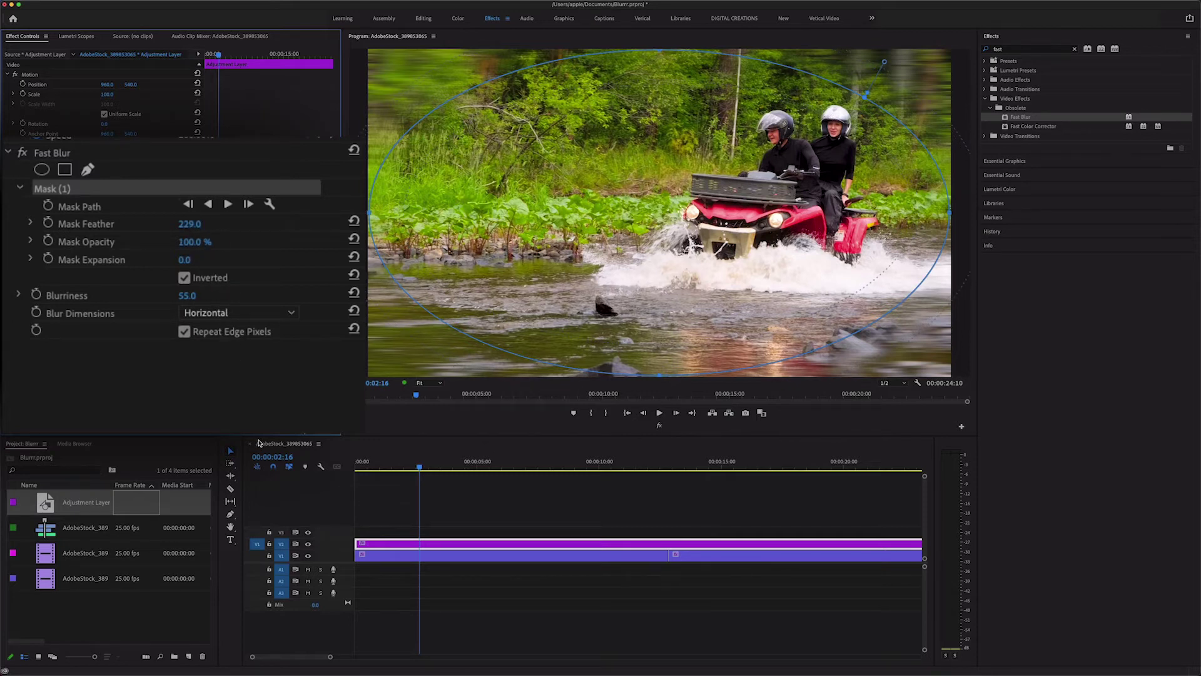
# Render the sequence and play it back to preview the blurred edges over both clips
pyautogui.click(395, 464)
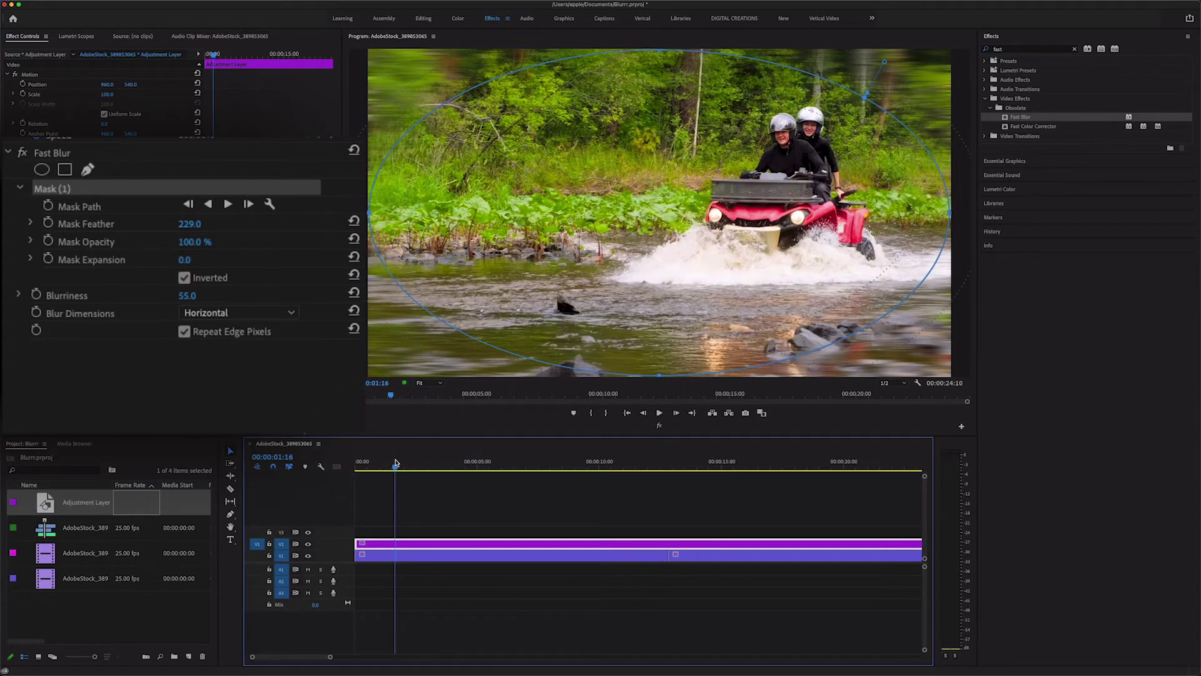
pyautogui.press('Return')
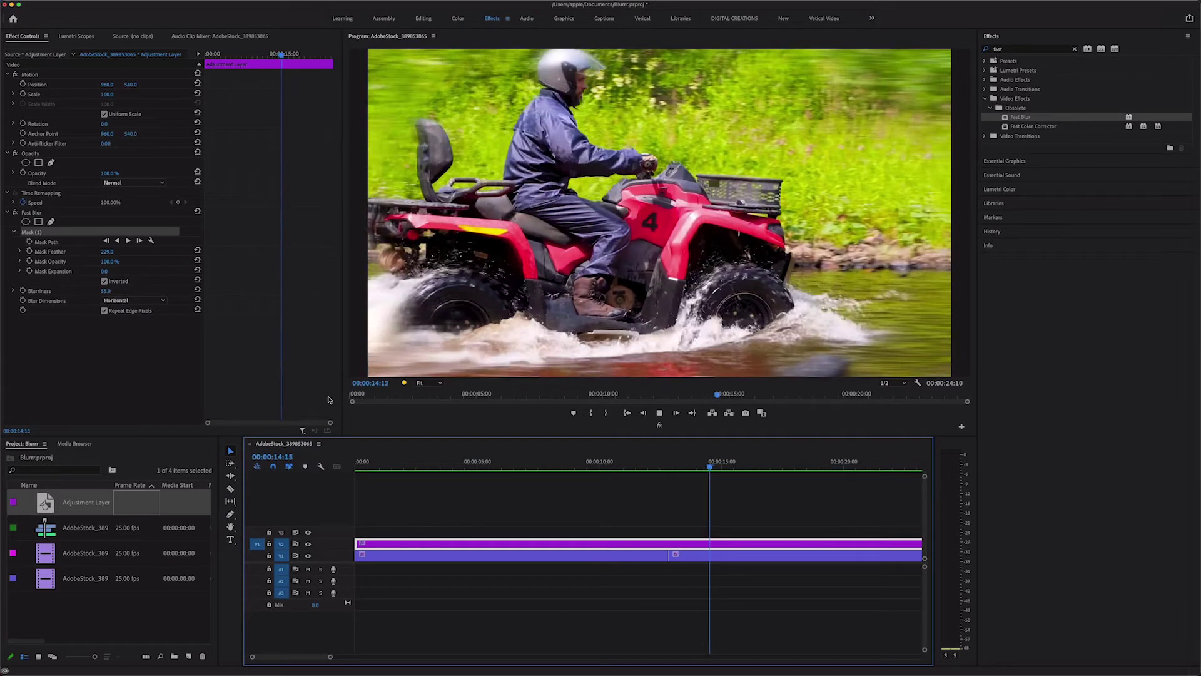
pyautogui.press('space')
# Go to about 00:00:08:04 and reduce the ellipse mask's feather
pyautogui.click(555, 468)
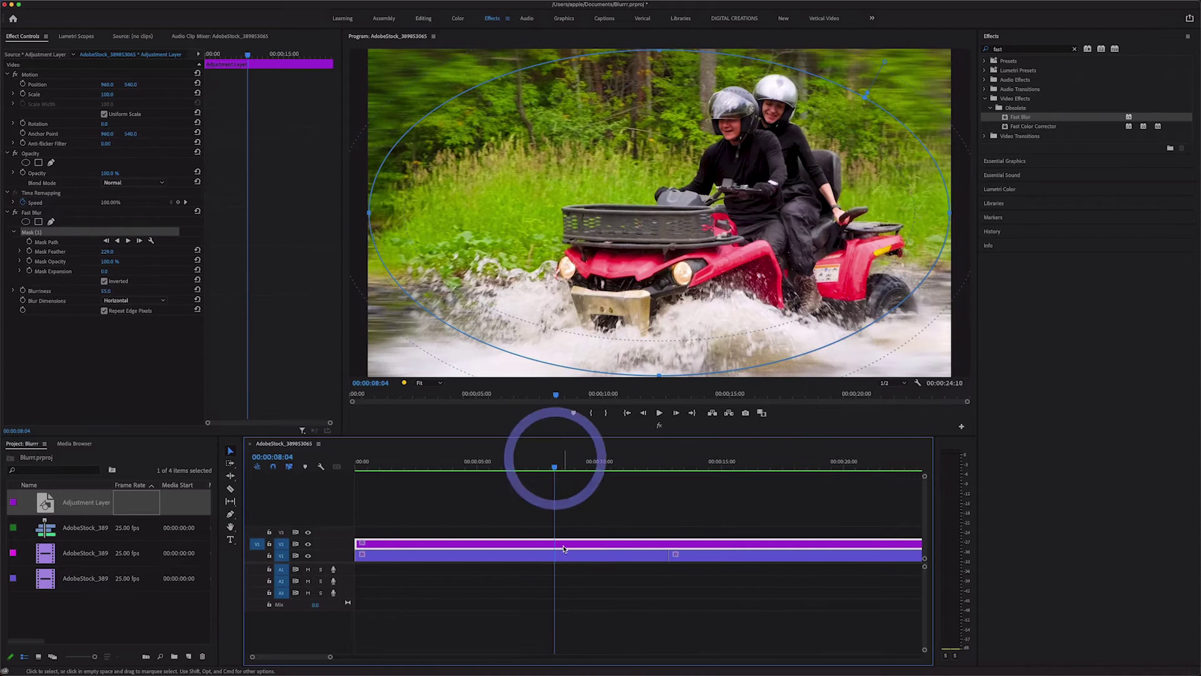
pyautogui.click(106, 253)
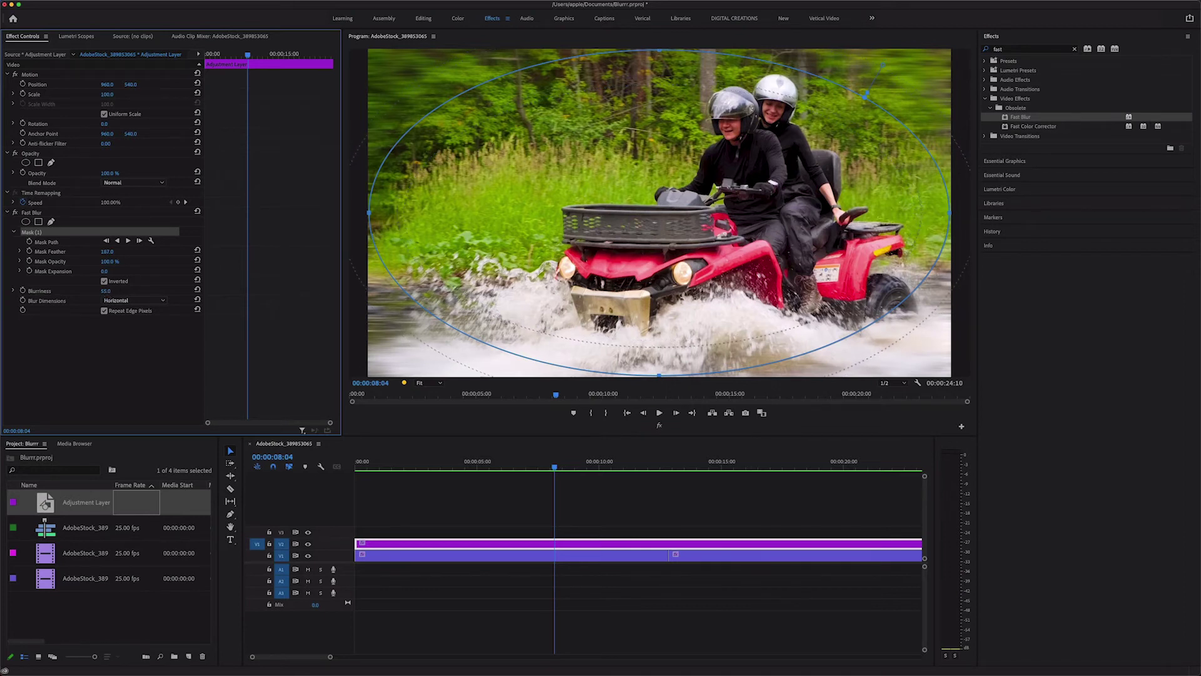
# Try a stronger blurriness with the Vertical and the Horizontal and Vertical blur dimensions, then restore Horizontal
pyautogui.moveTo(106, 291); pyautogui.dragTo(136, 291)
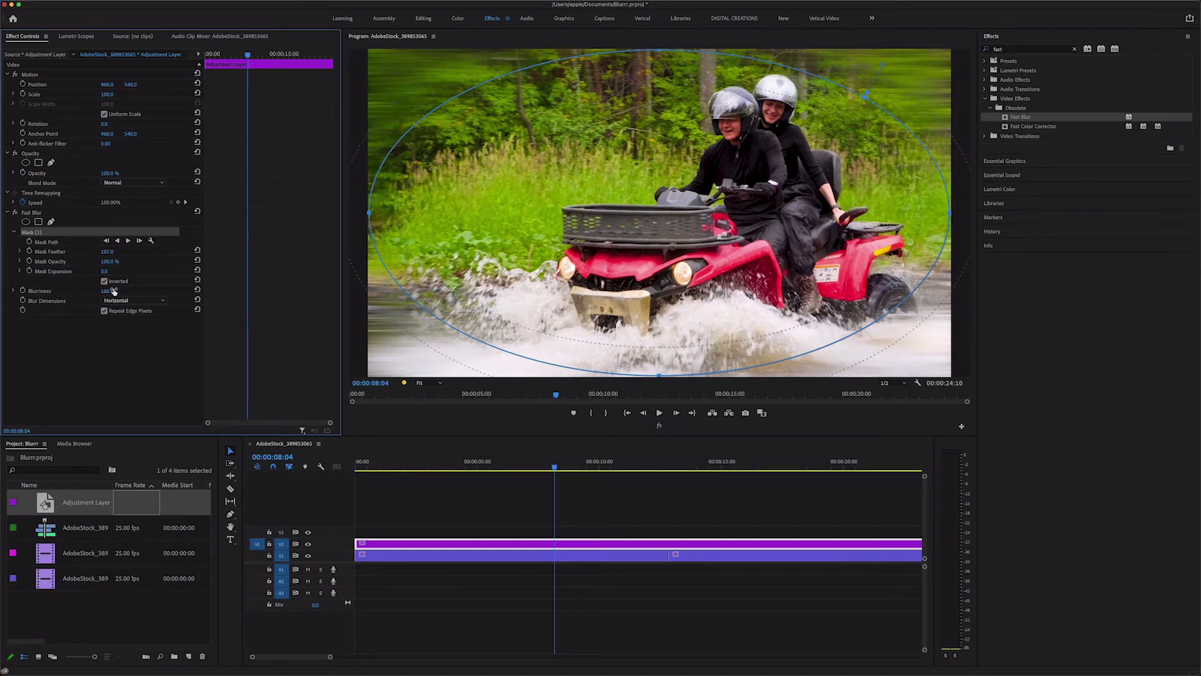
pyautogui.click(130, 301)
pyautogui.click(129, 330)
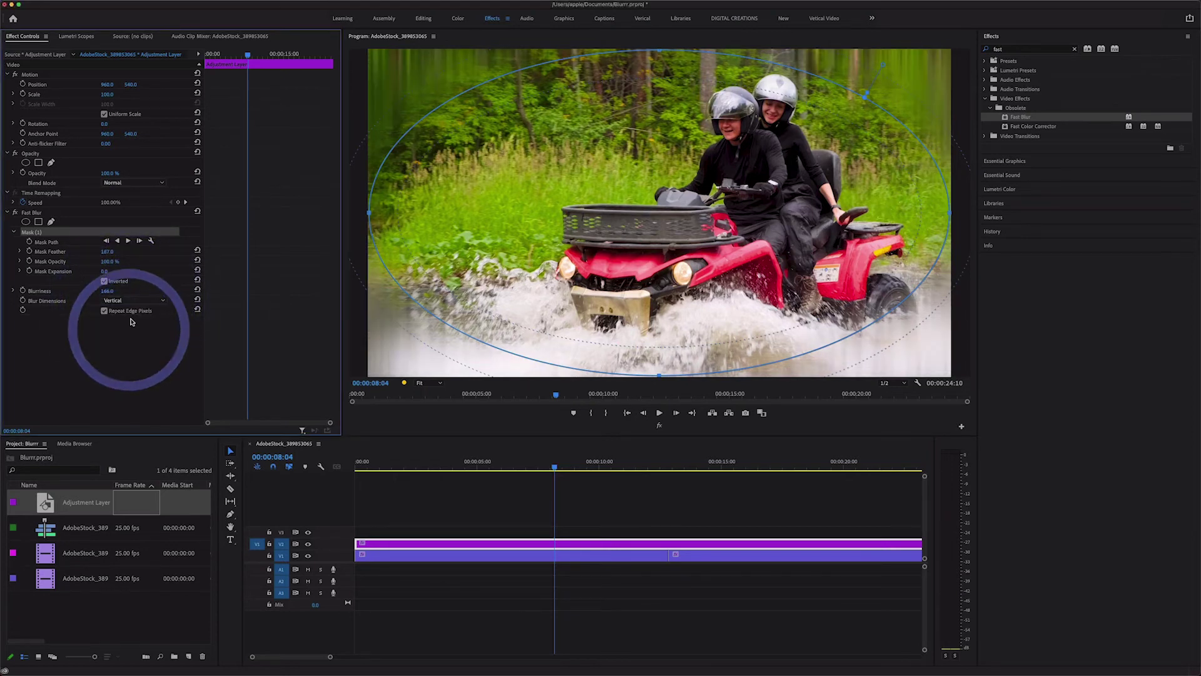
pyautogui.click(126, 301)
pyautogui.click(124, 308)
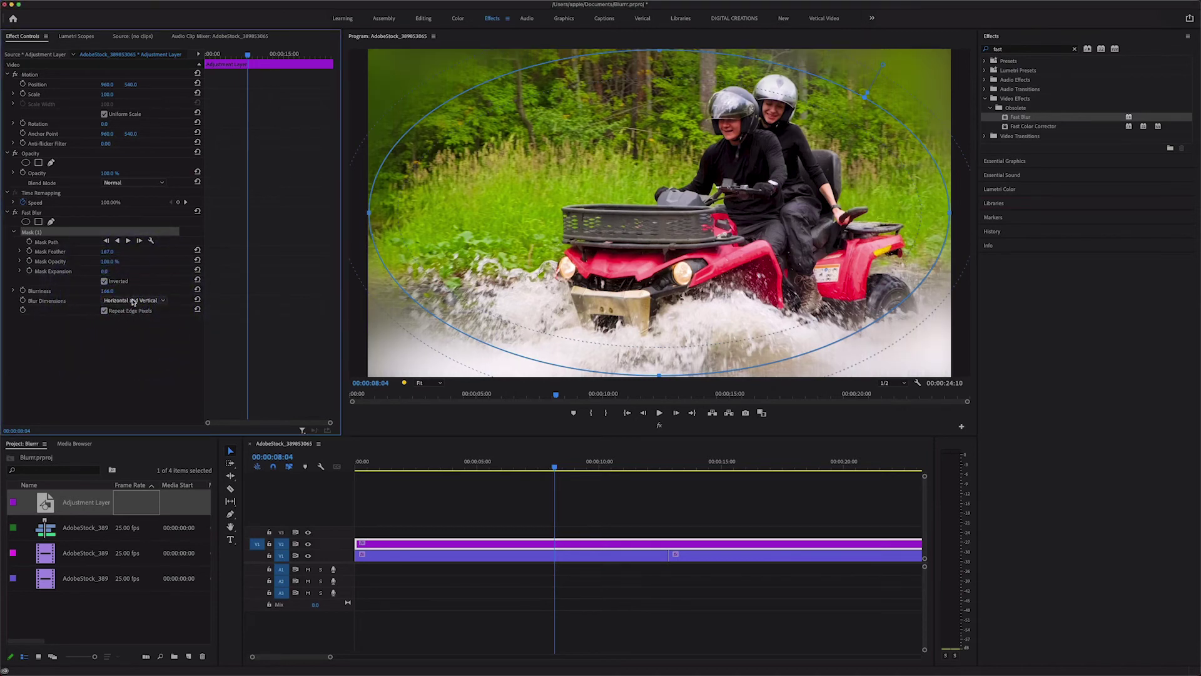
pyautogui.click(133, 302)
pyautogui.click(129, 320)
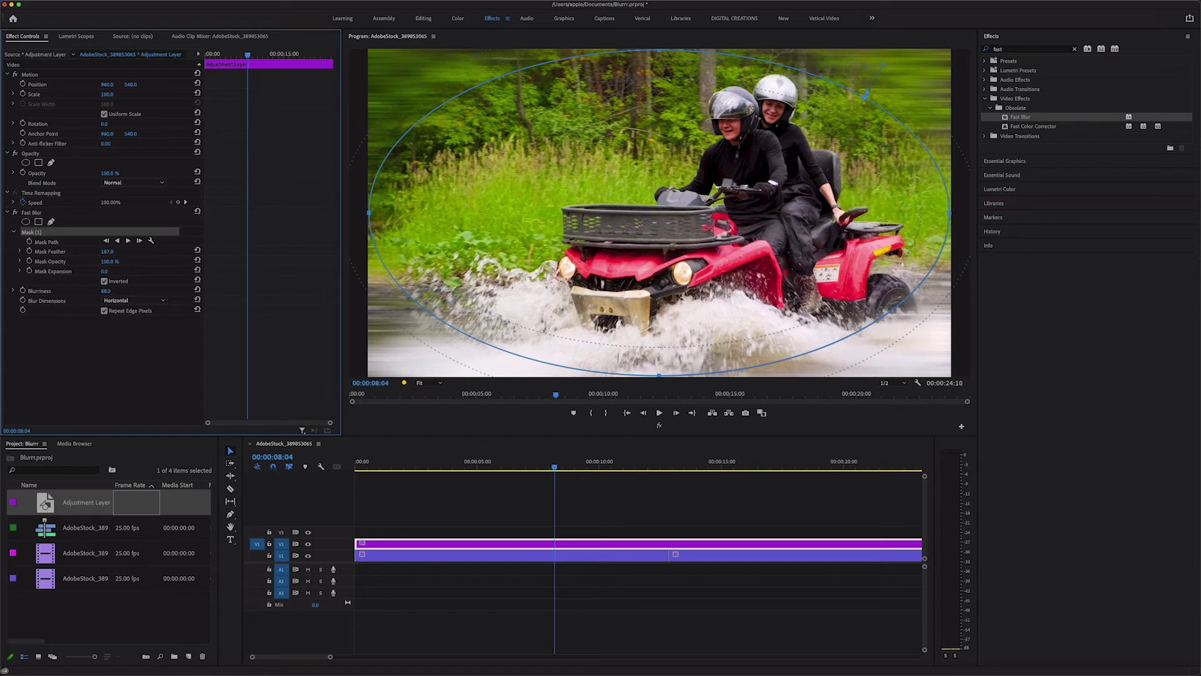
# Reduce Fast Blur's blurriness to about 53
pyautogui.moveTo(106, 291); pyautogui.dragTo(80, 291)
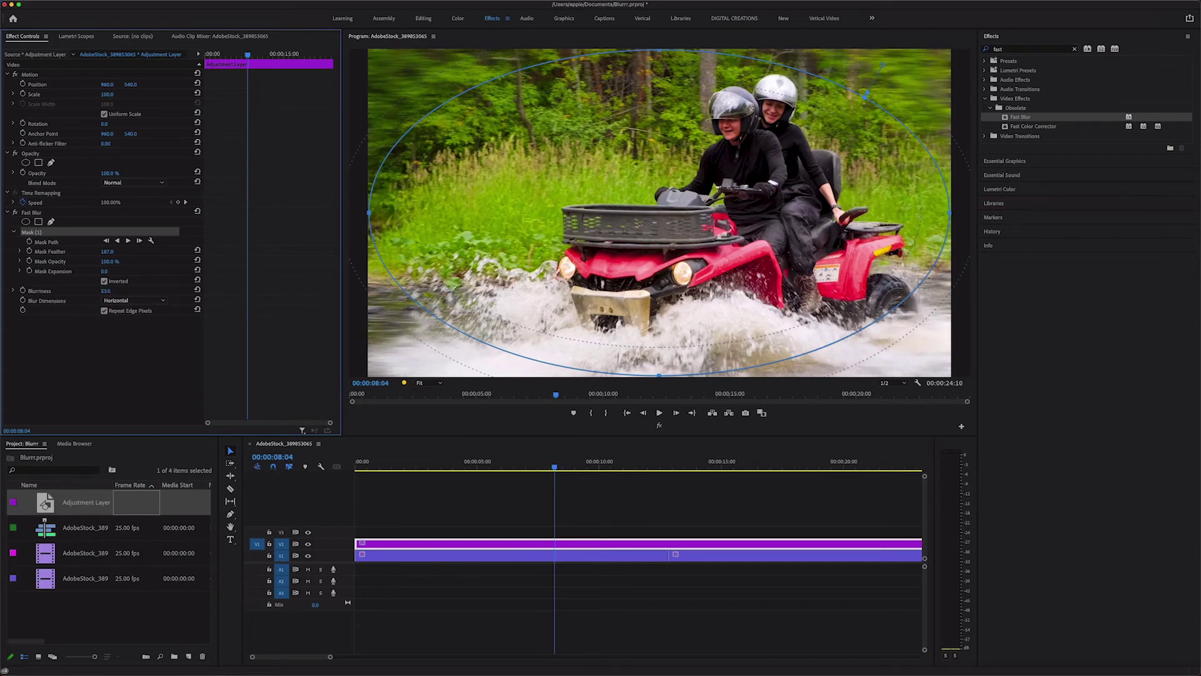